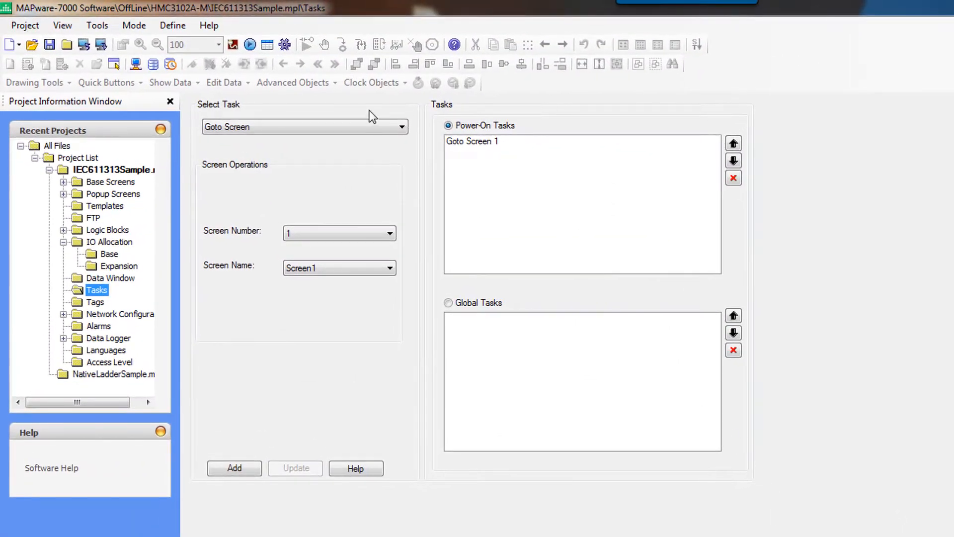
Step: Add a Turn Bit OFF power-on task with Tag Beeper_control after Goto Screen 1
click(339, 127)
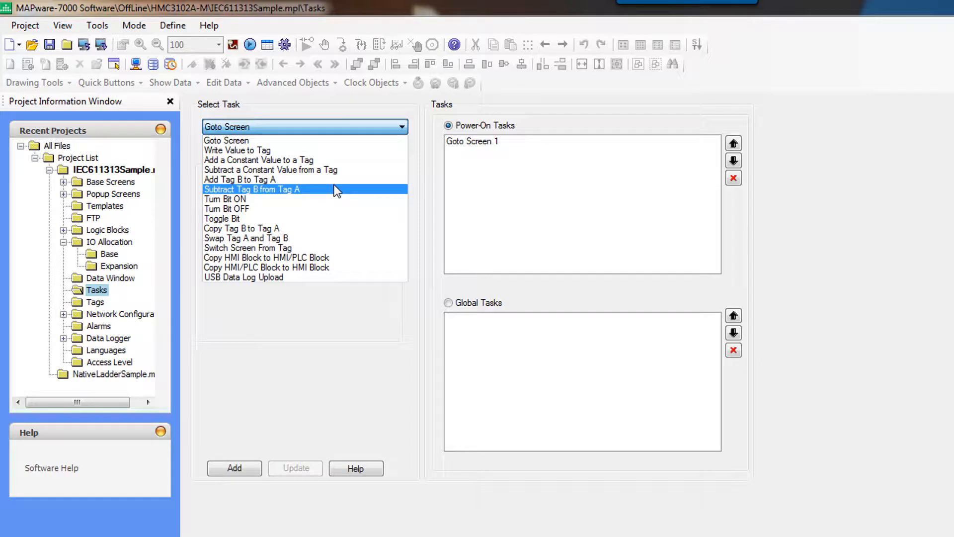
click(326, 209)
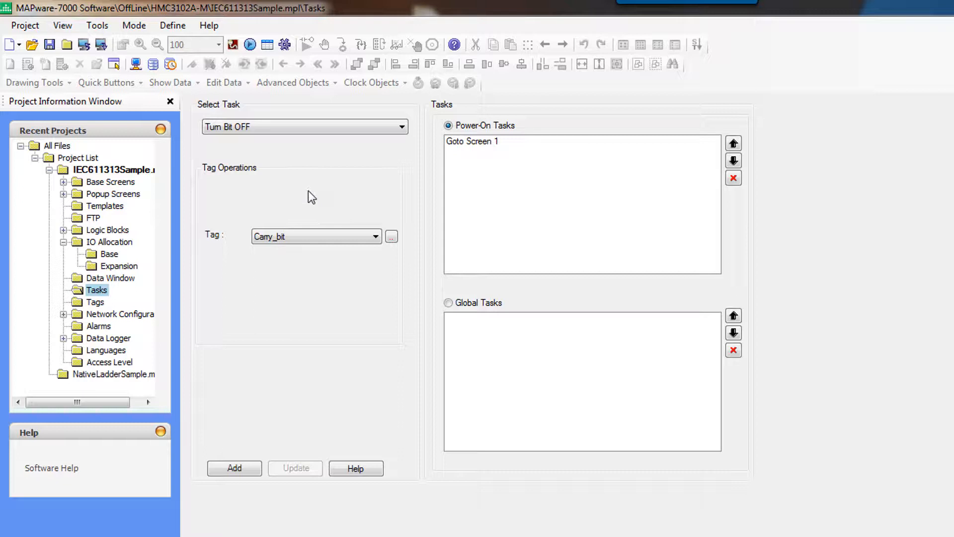
click(378, 239)
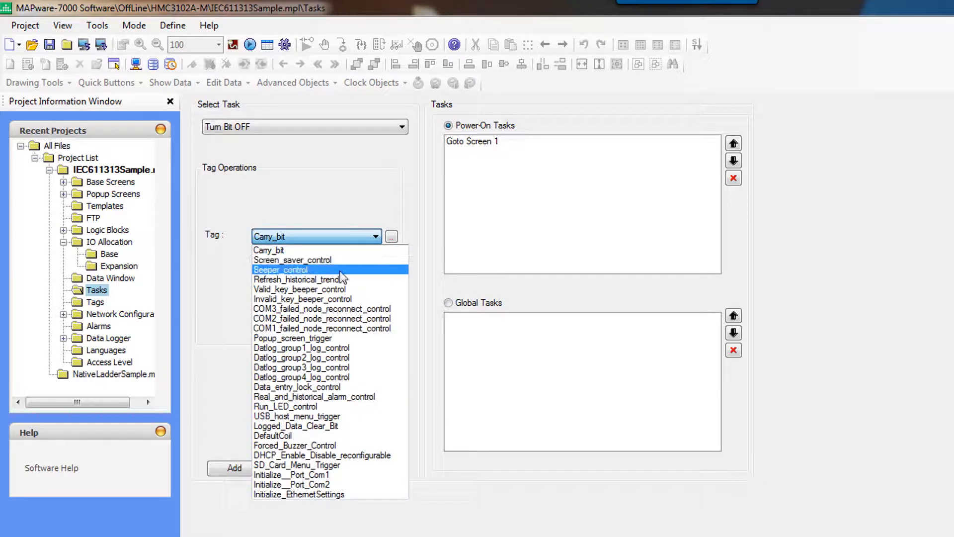
click(343, 269)
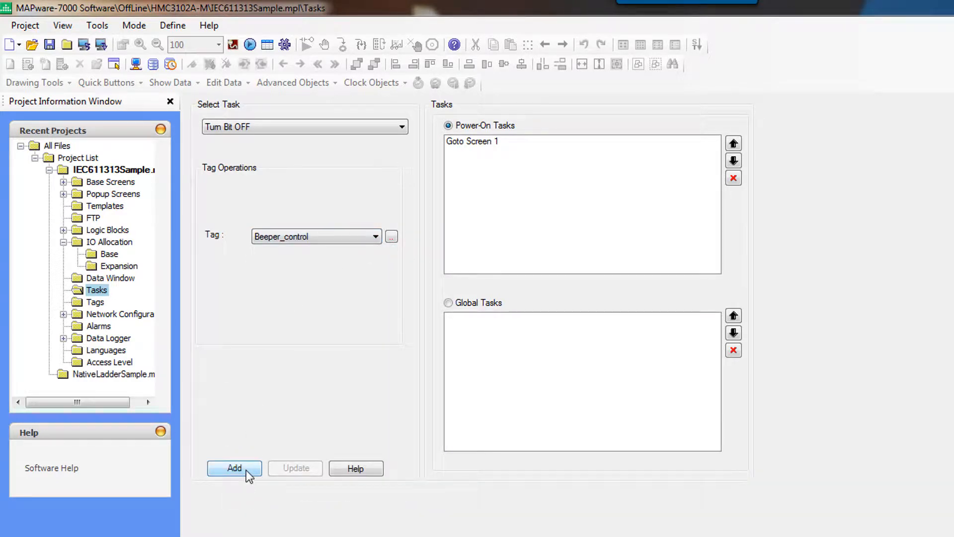
click(248, 475)
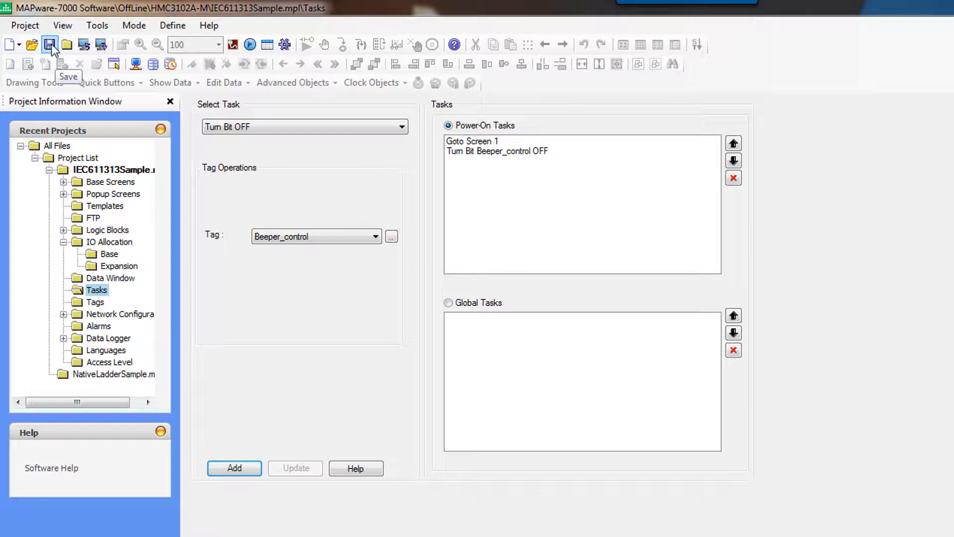
Step: Bring up the Project menu to reach the transfer commands
click(25, 25)
click(46, 230)
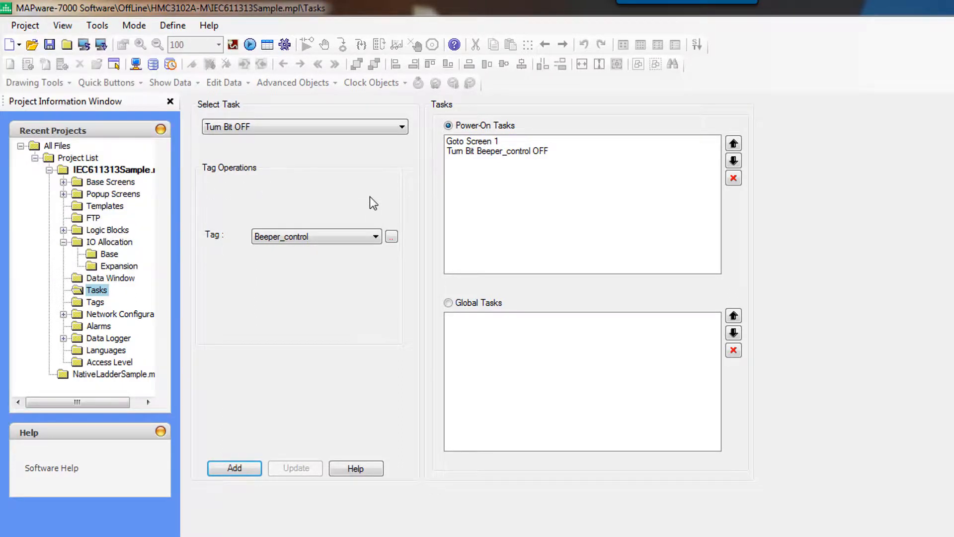
click(38, 25)
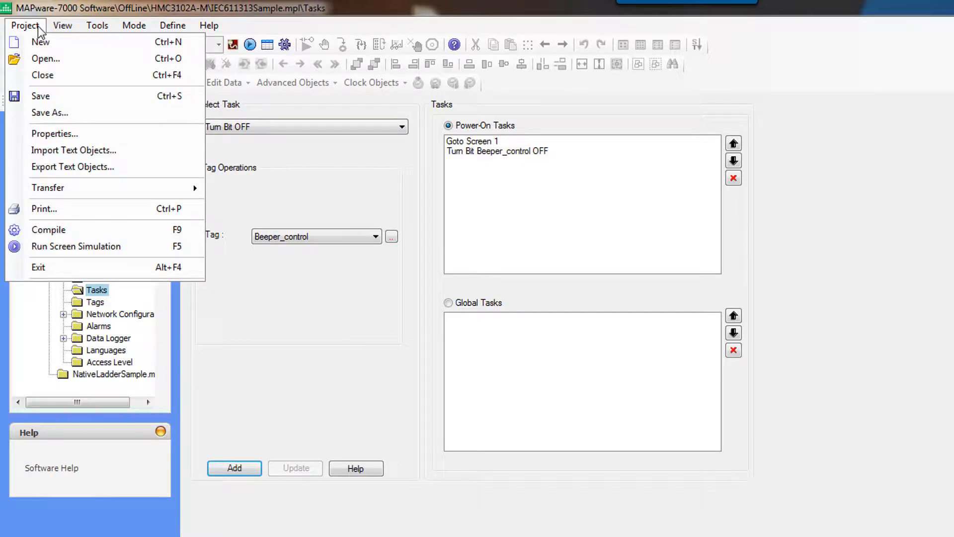
mouse_move(48, 189)
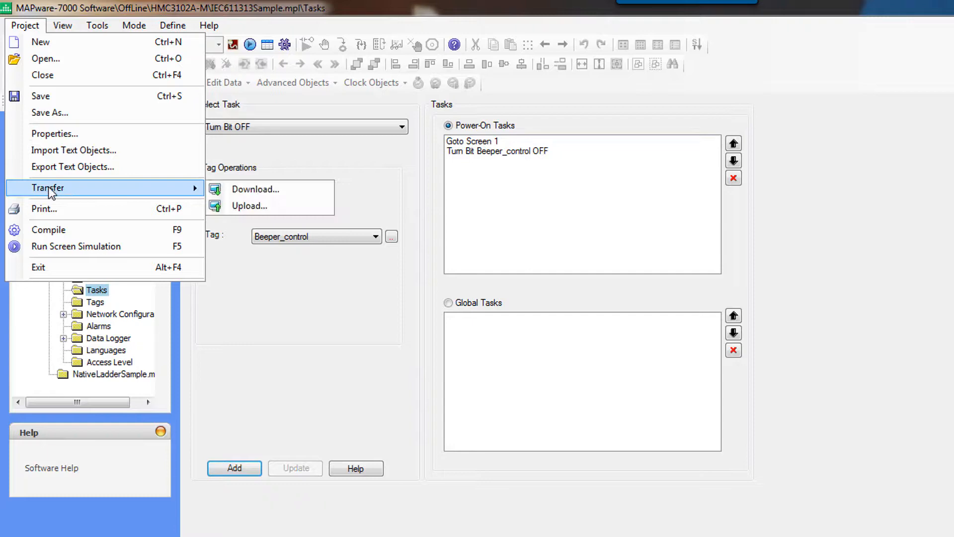
Step: Download the firmware and application to the HMI over USB, confirming the overwrite warning
click(268, 189)
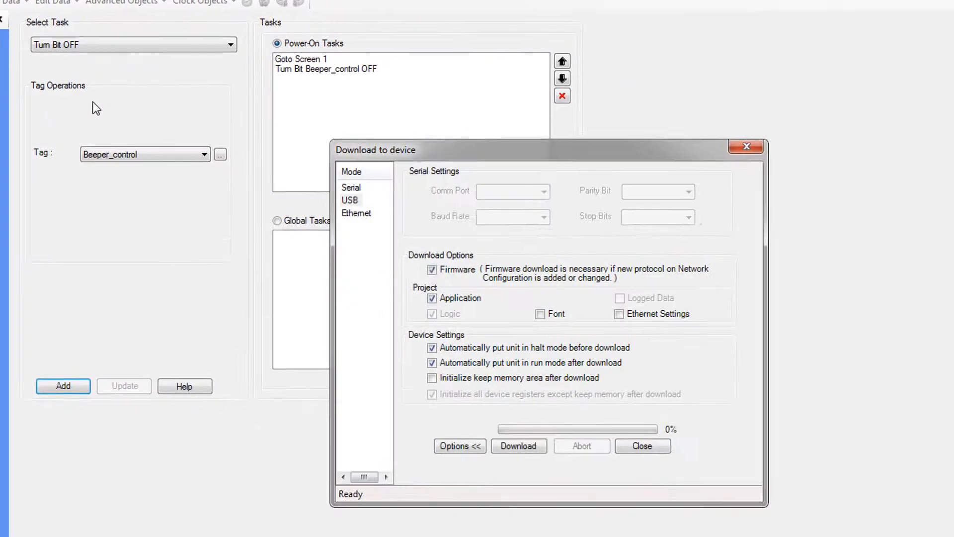
click(250, 152)
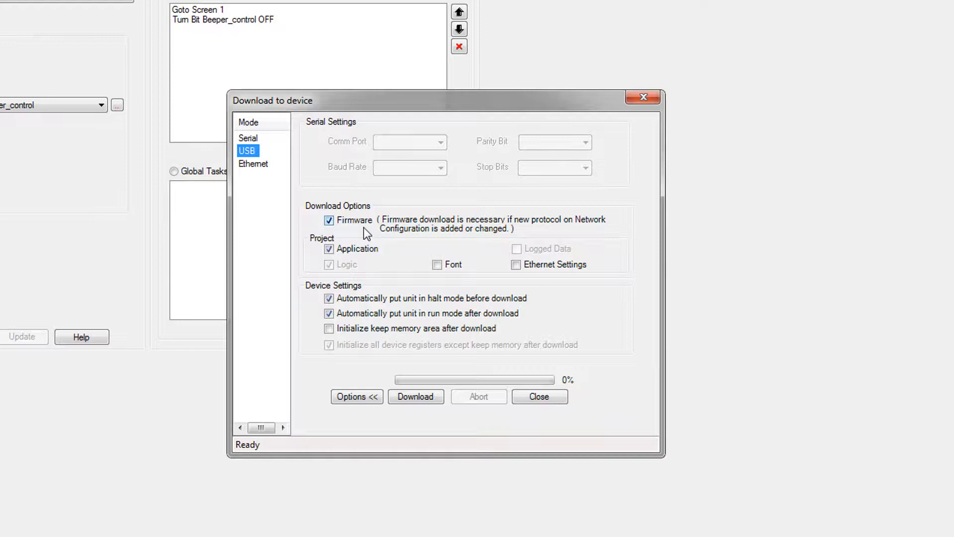
click(415, 396)
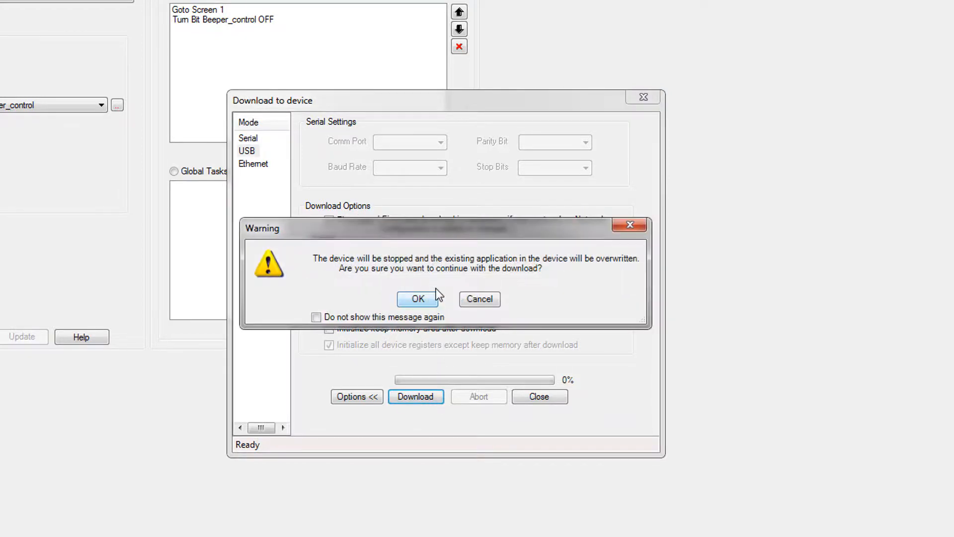
click(372, 315)
click(409, 301)
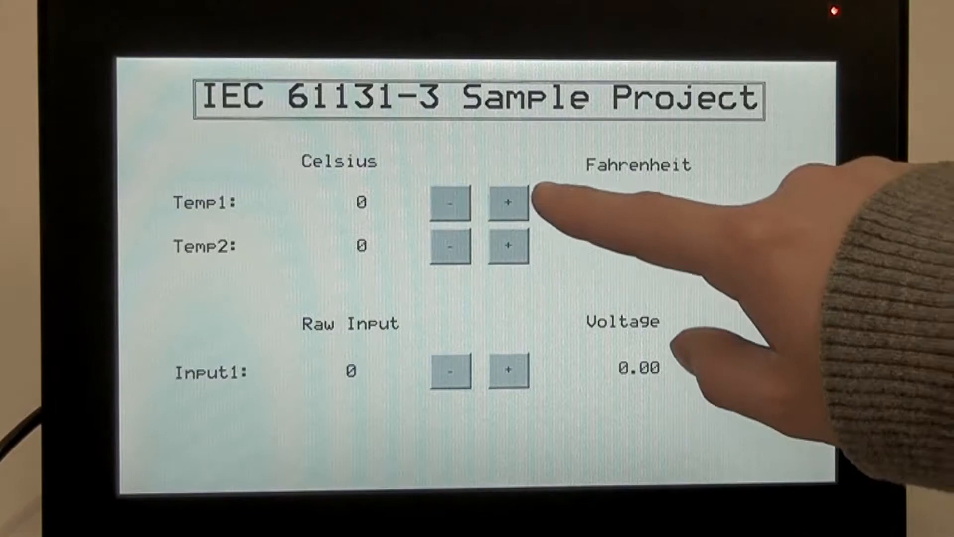
Step: Set Temp1 to 100 °C on the HMI, reading 212.00 °F
click(509, 202)
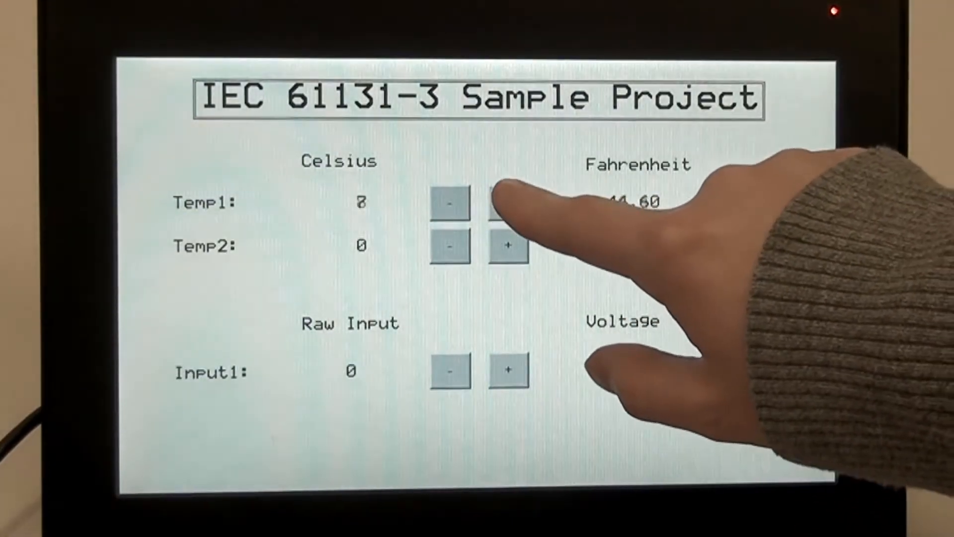
click(508, 202)
click(451, 201)
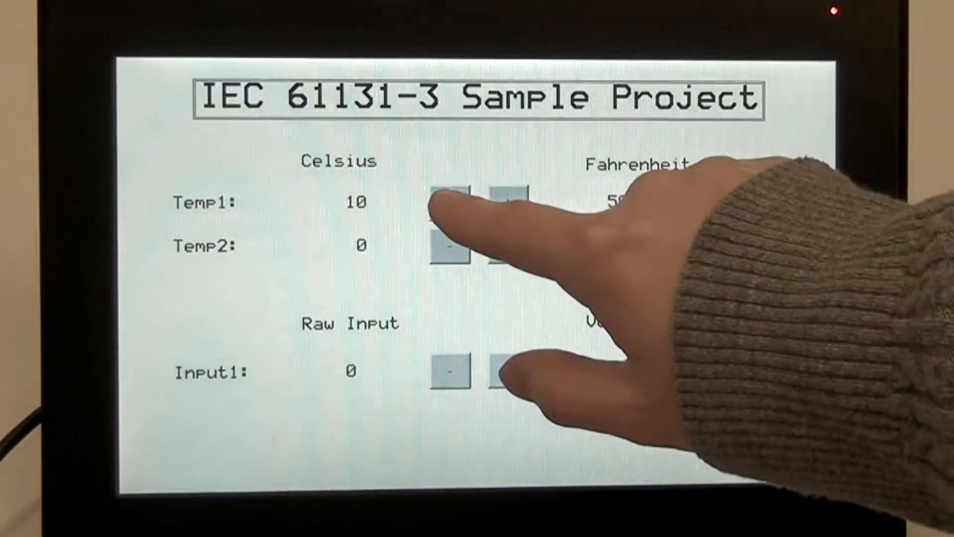
click(509, 203)
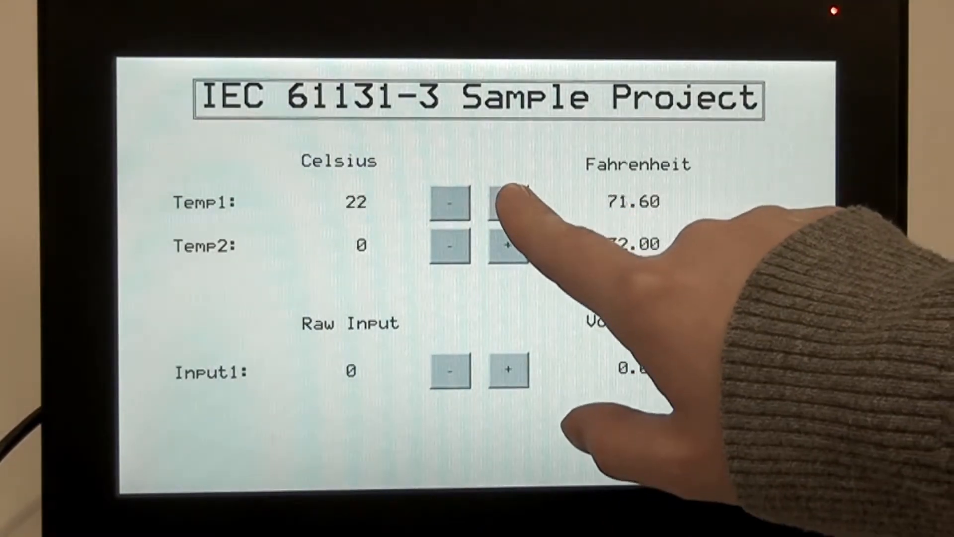
click(508, 202)
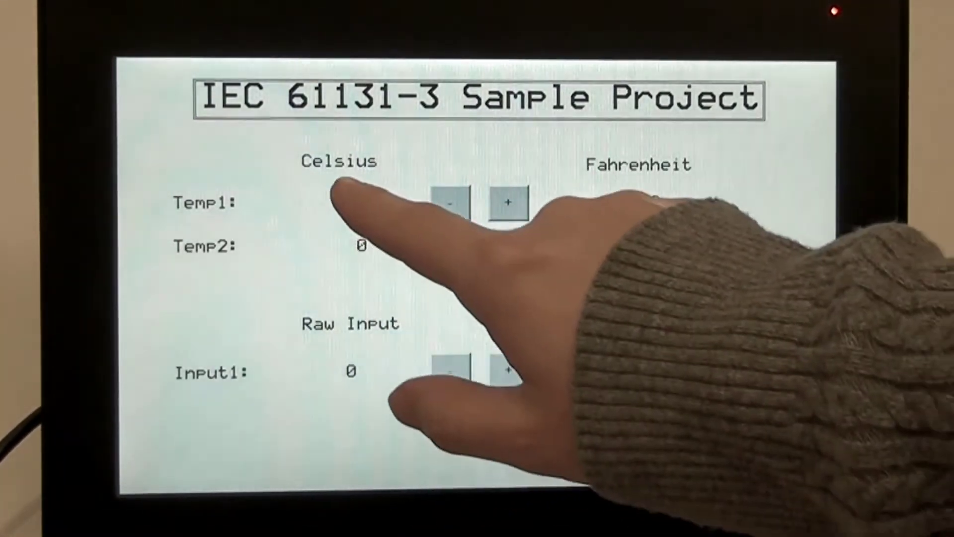
click(355, 201)
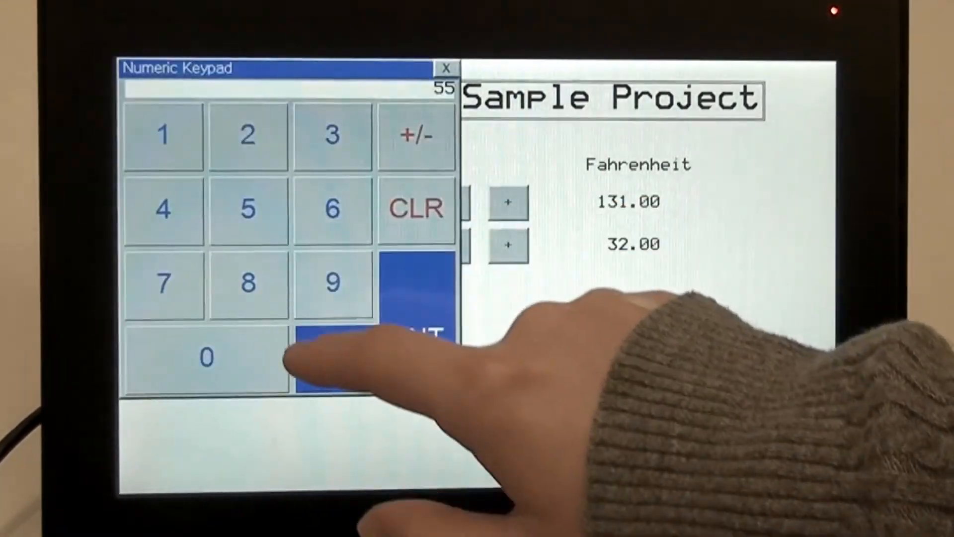
click(164, 134)
click(206, 358)
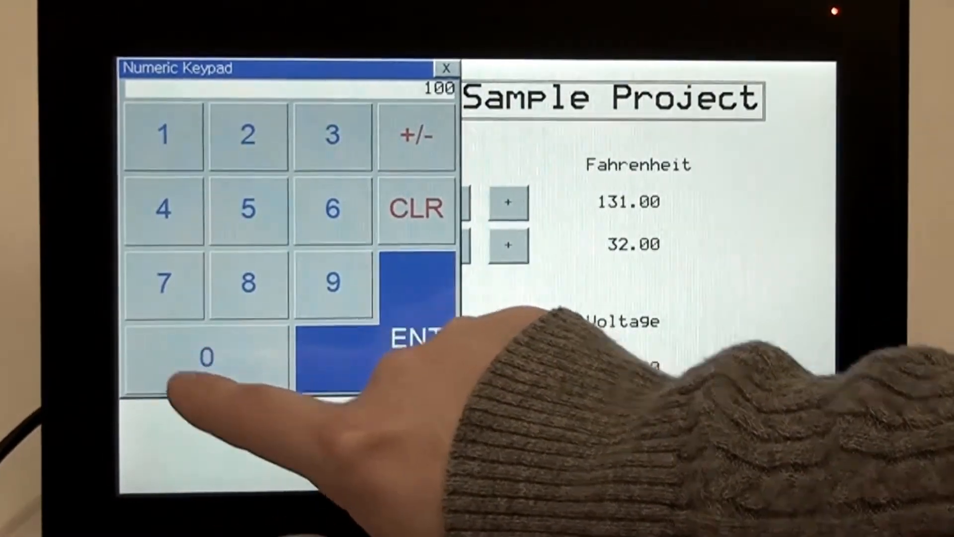
click(402, 343)
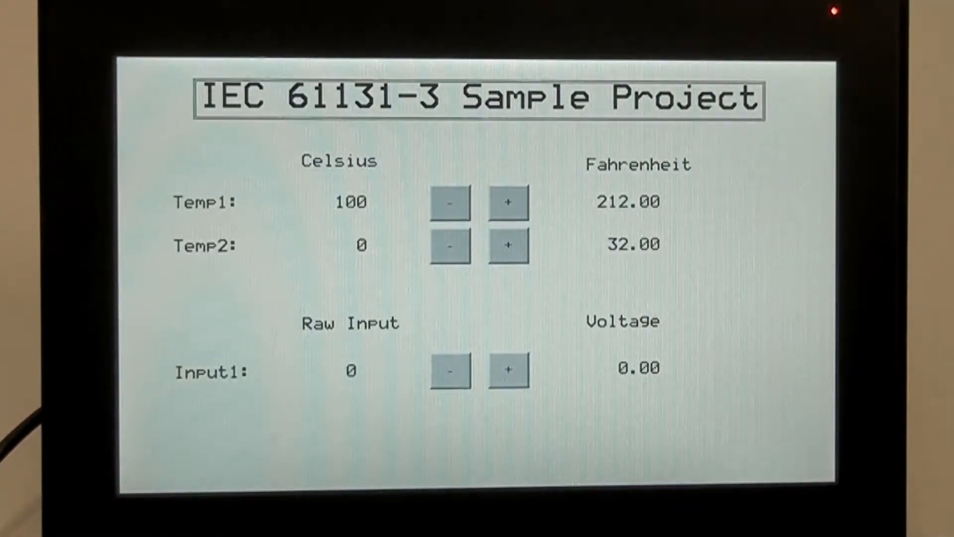
Step: Set Temp2 to 50 °C on the HMI, reading 122.00 °F
click(508, 246)
drag(508, 246, 508, 246)
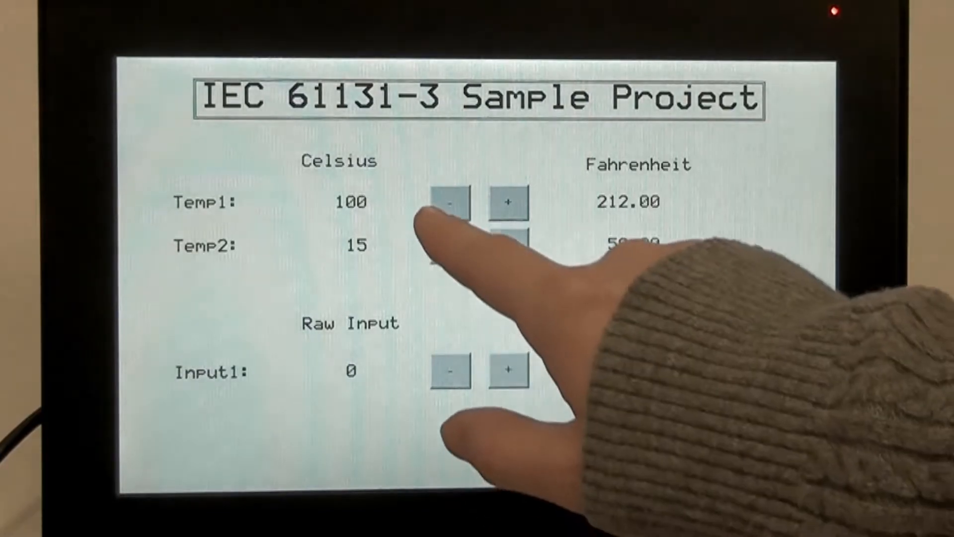
click(450, 245)
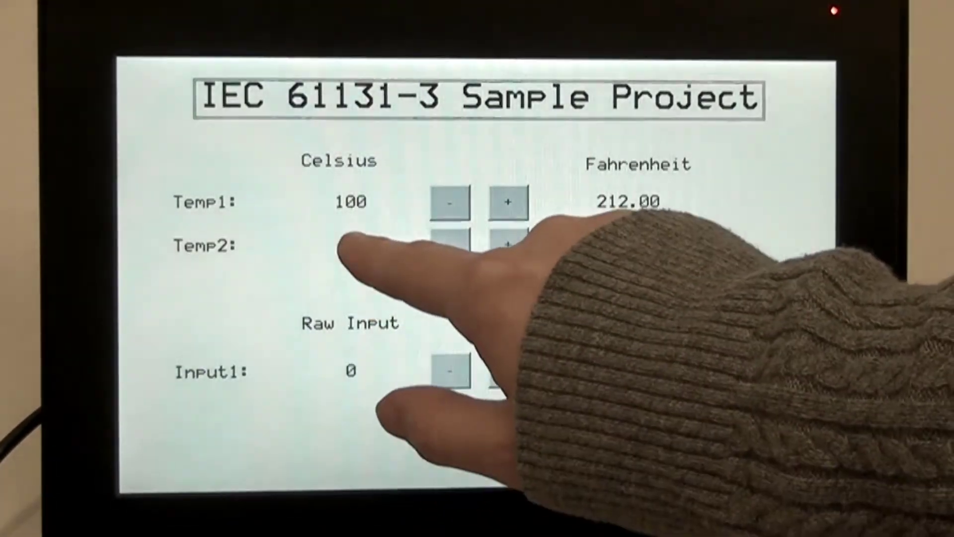
click(358, 245)
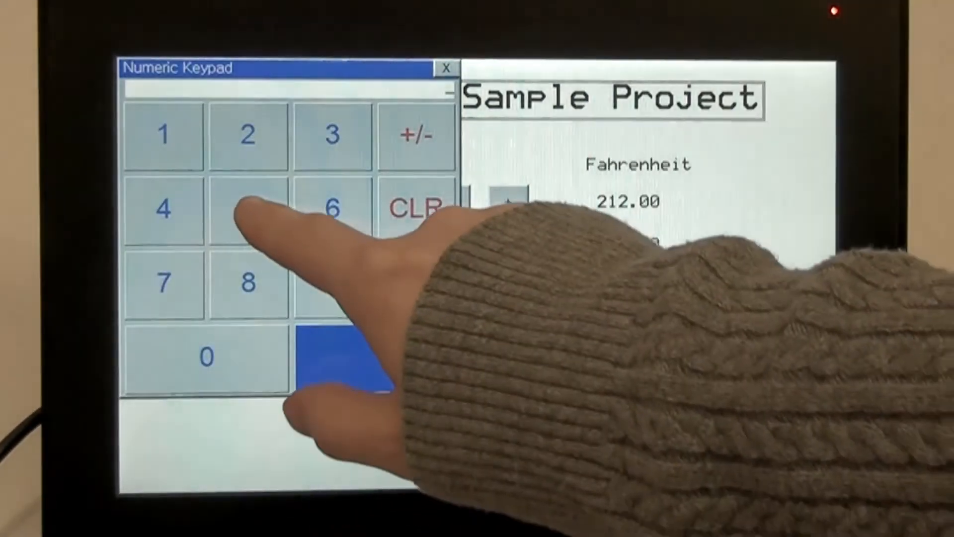
click(248, 209)
click(206, 358)
click(416, 337)
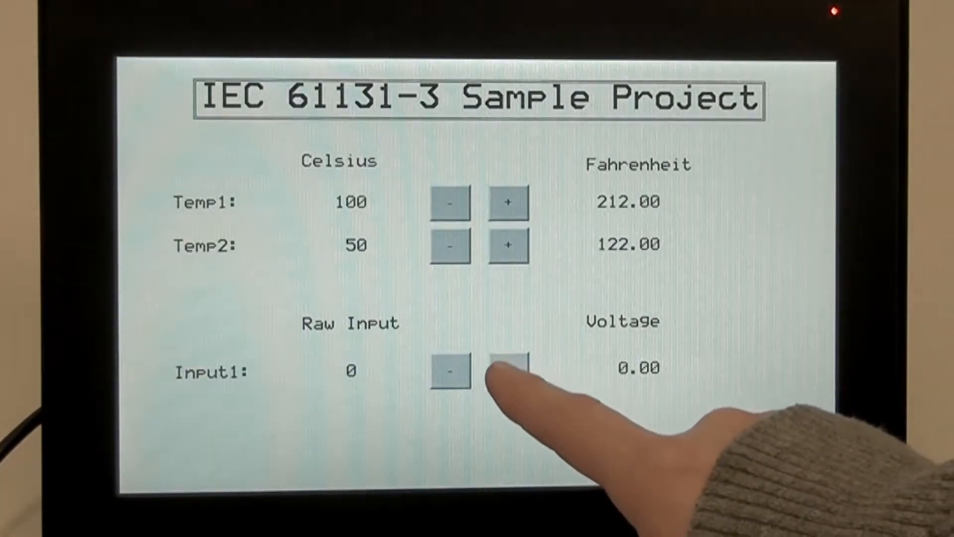
Step: Adjust Input1 raw value with +/- and then key in 5000
click(509, 369)
drag(500, 371, 510, 370)
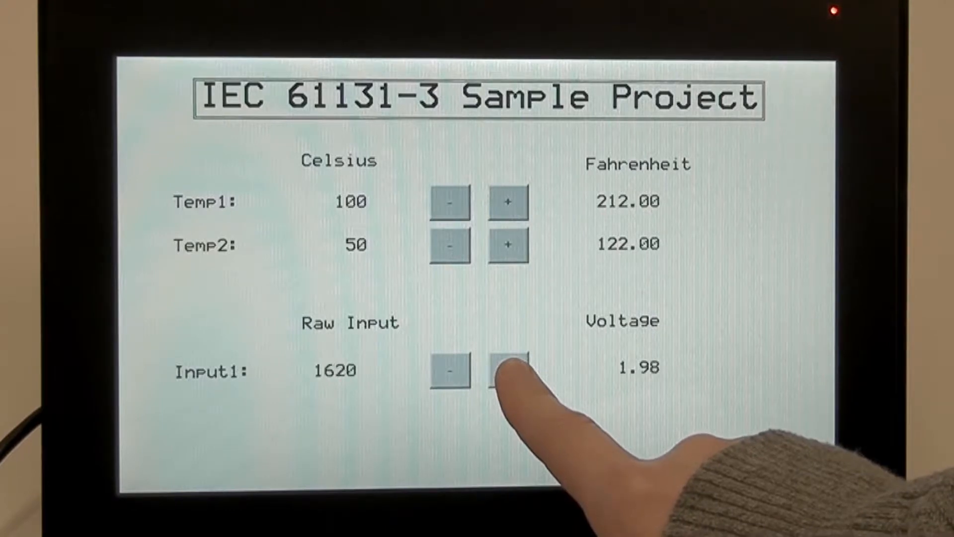
drag(508, 369, 509, 369)
click(448, 369)
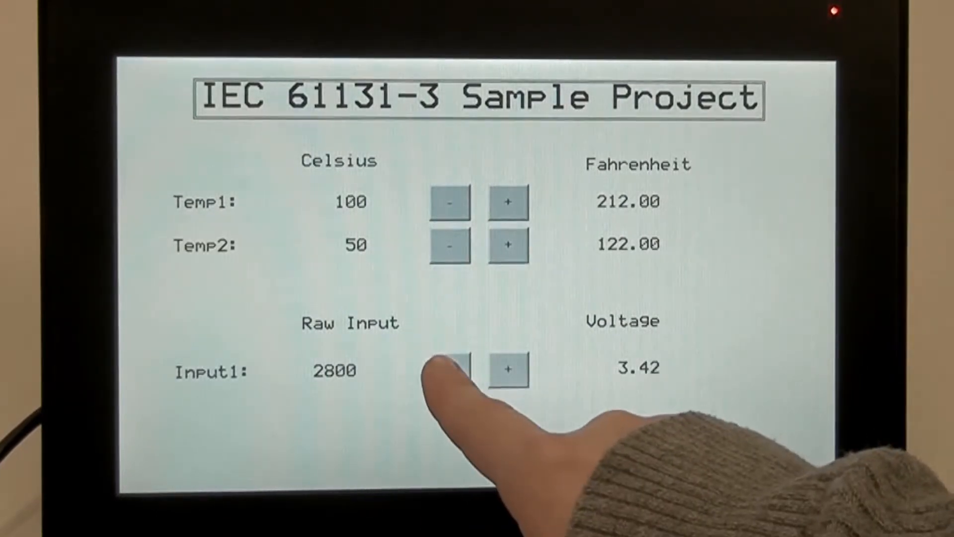
drag(448, 369, 448, 369)
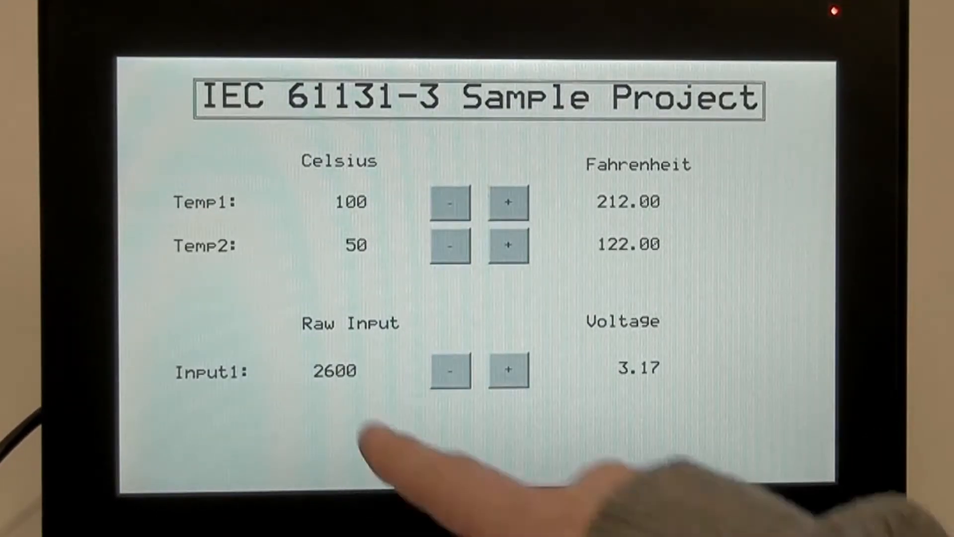
click(335, 370)
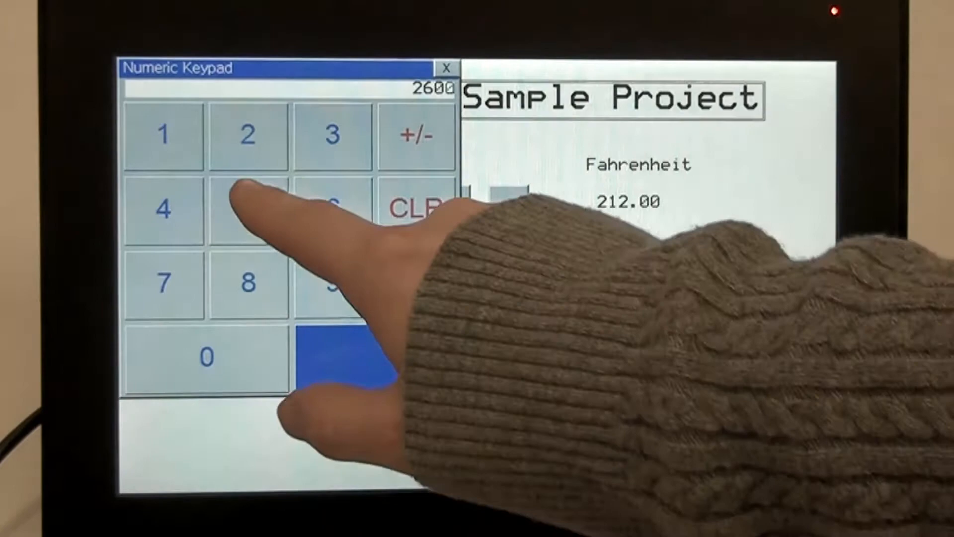
click(249, 209)
click(212, 358)
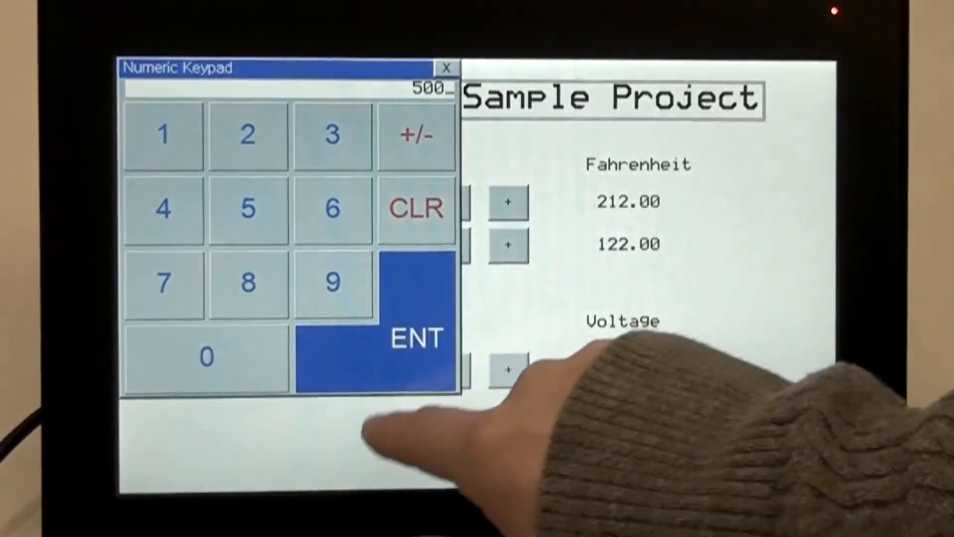
click(207, 358)
click(414, 340)
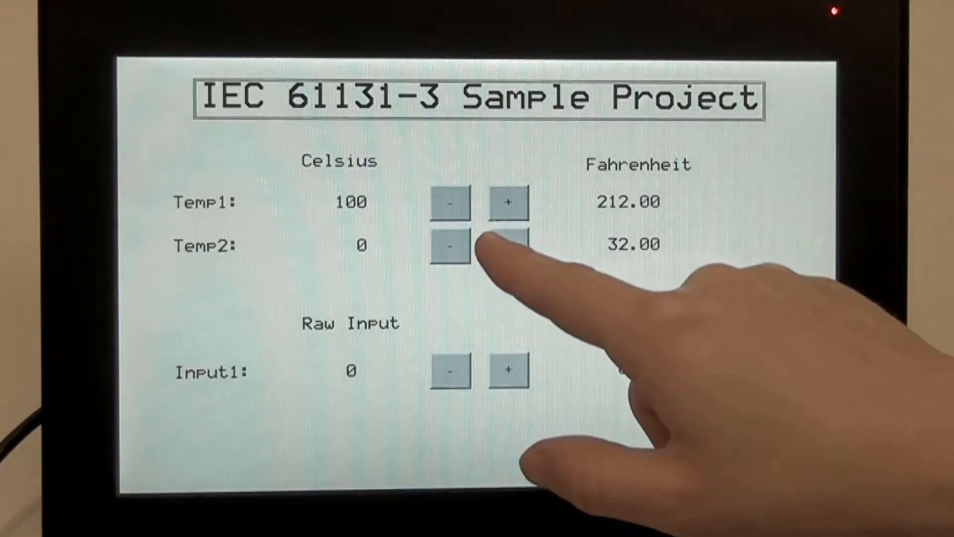
Step: Set Temp2 to -200 °C via the keypad so it reads -328.00 °F
click(449, 245)
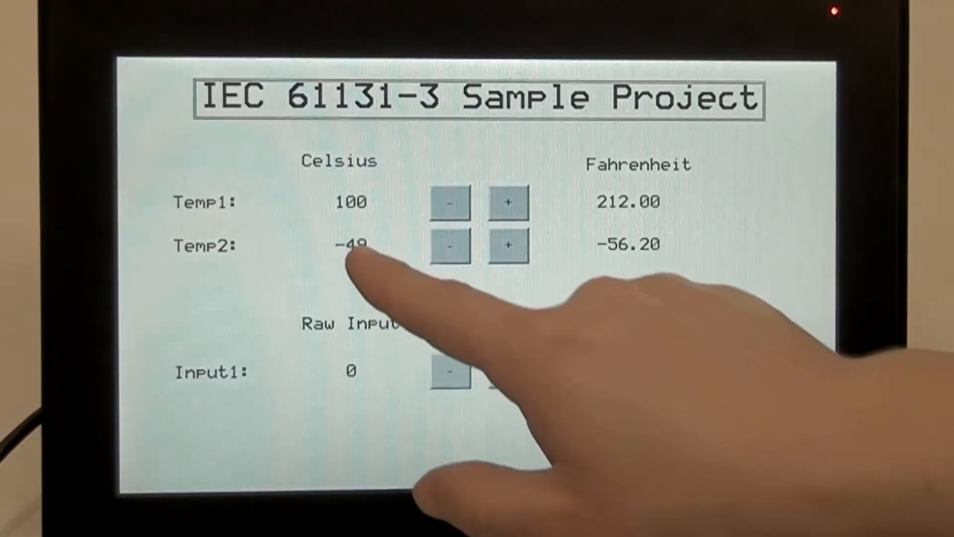
click(350, 246)
click(247, 134)
click(206, 357)
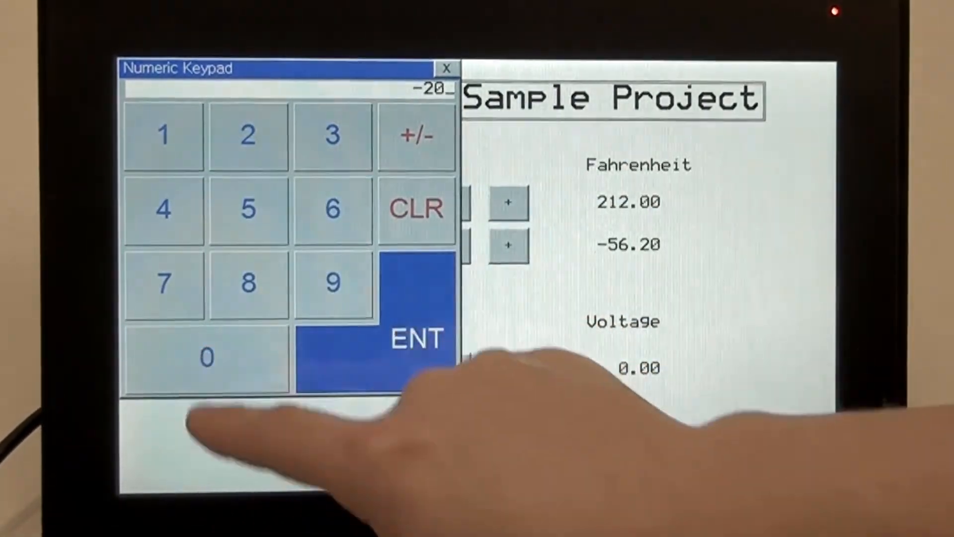
click(407, 340)
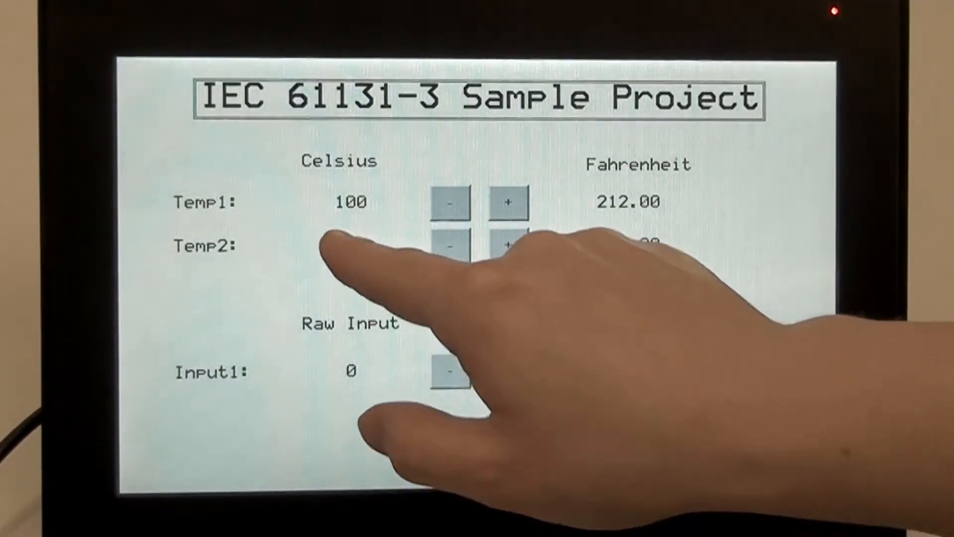
click(350, 246)
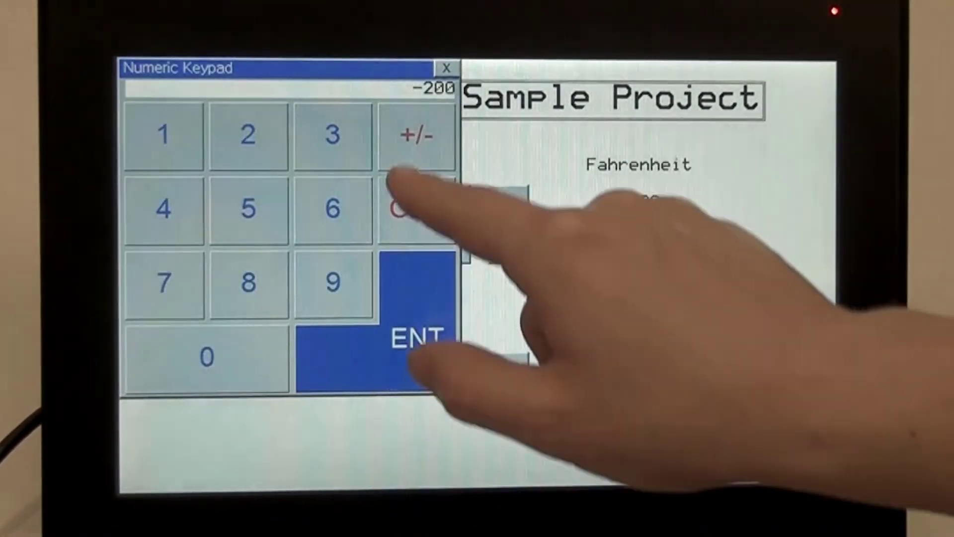
click(410, 142)
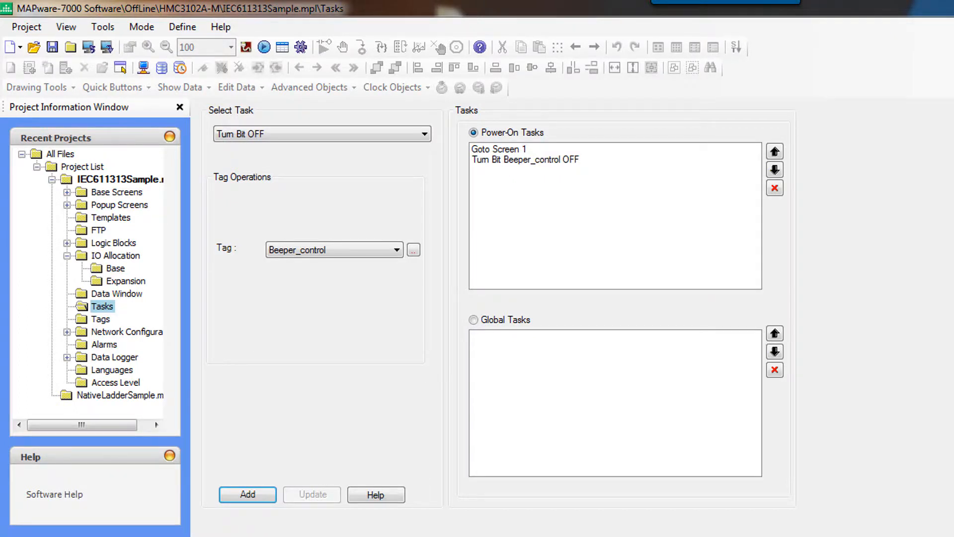
click(103, 28)
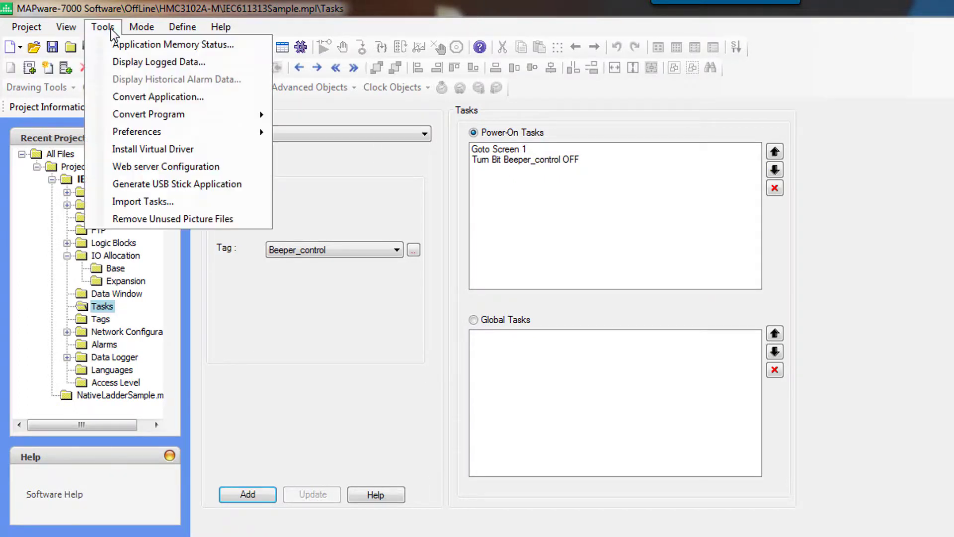
click(118, 151)
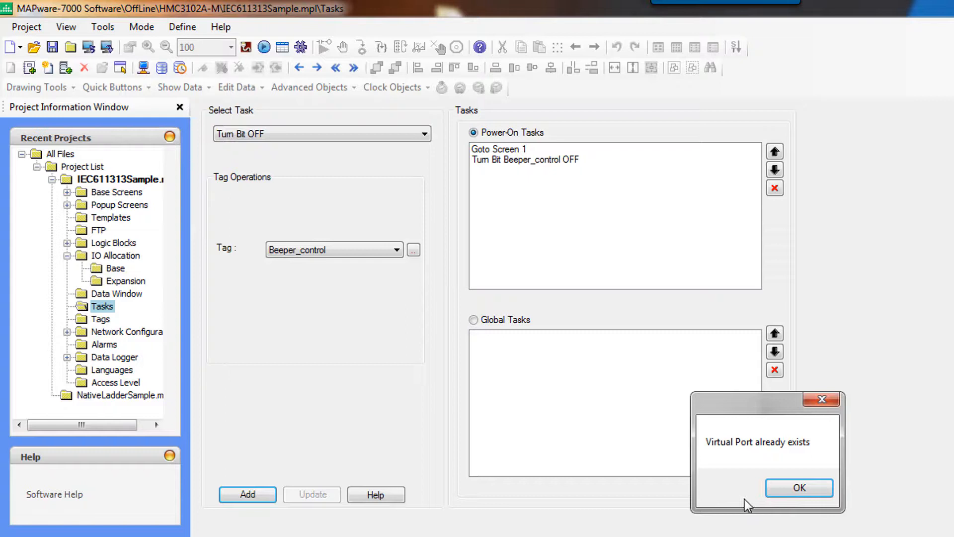
click(799, 488)
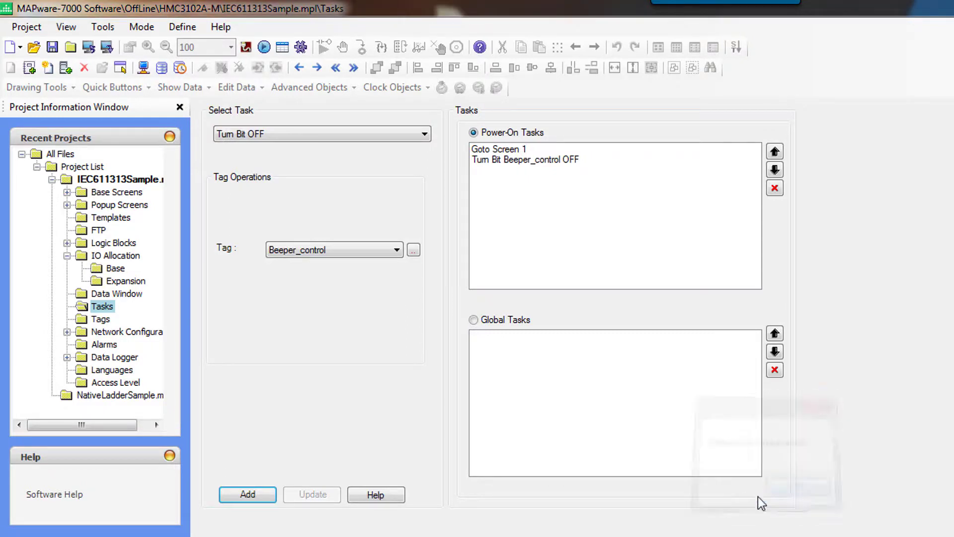
click(114, 22)
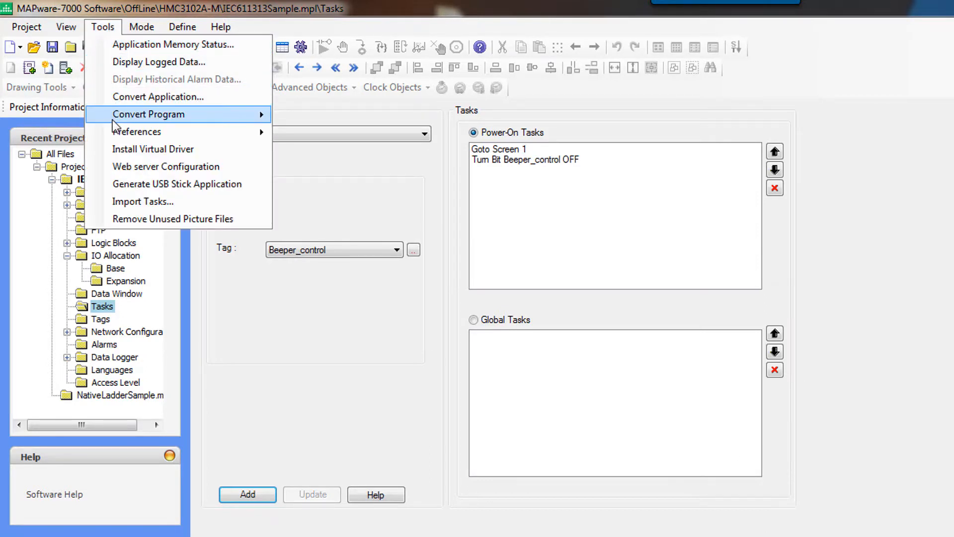
mouse_move(137, 132)
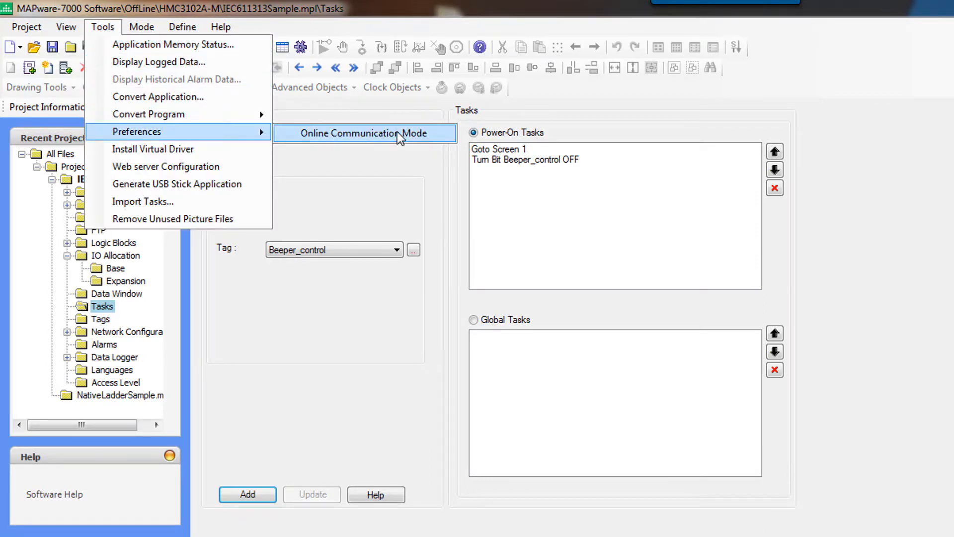
click(399, 138)
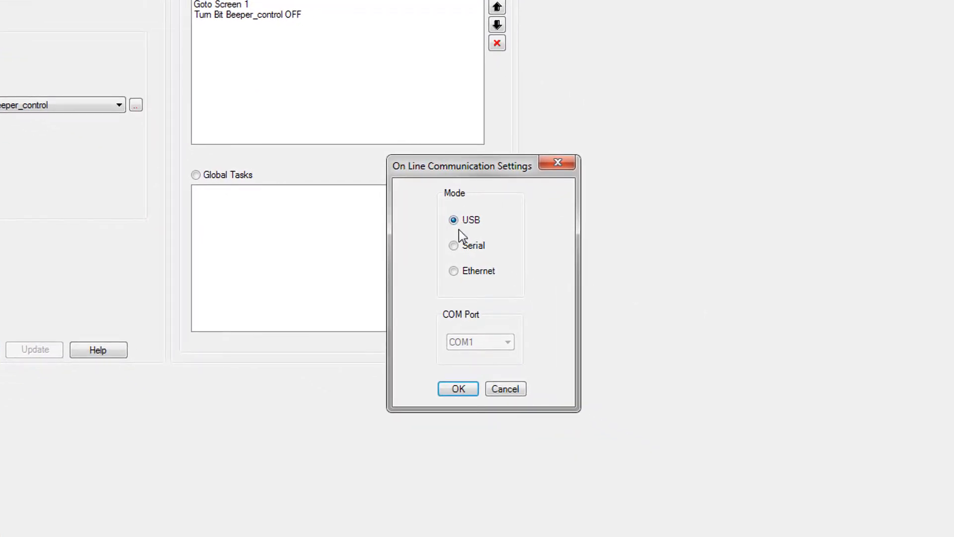
click(453, 271)
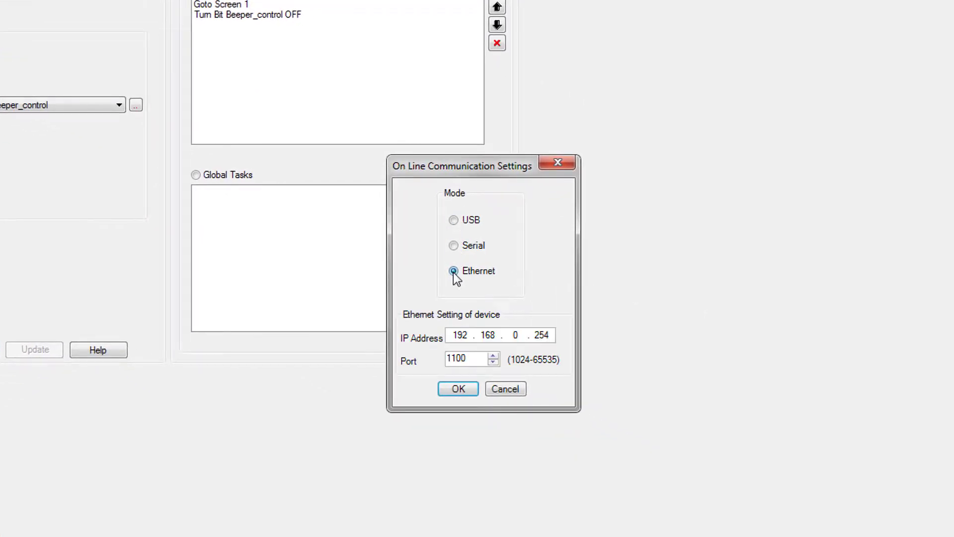
click(454, 221)
click(455, 387)
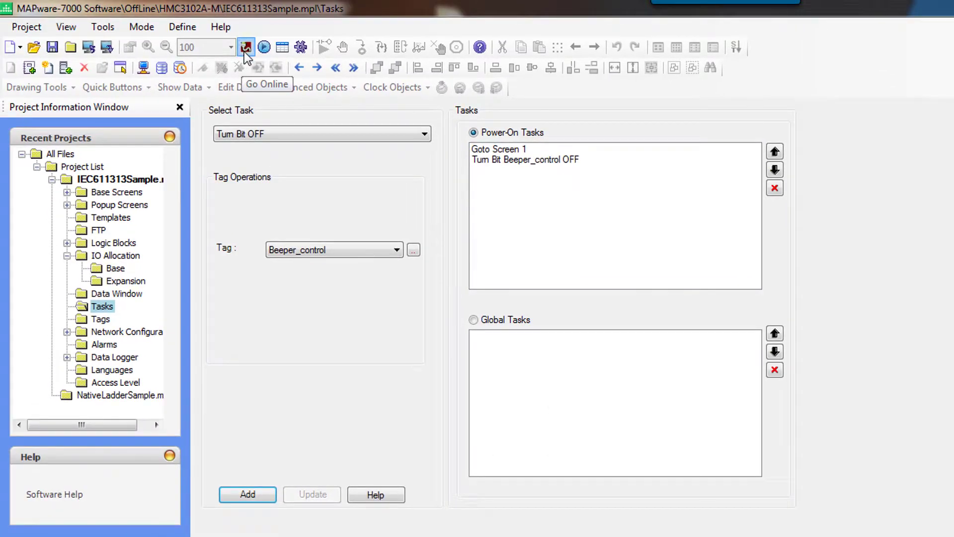
Step: Go online with the HMI and force Temp2C to 540 and RawInput to 600
click(245, 51)
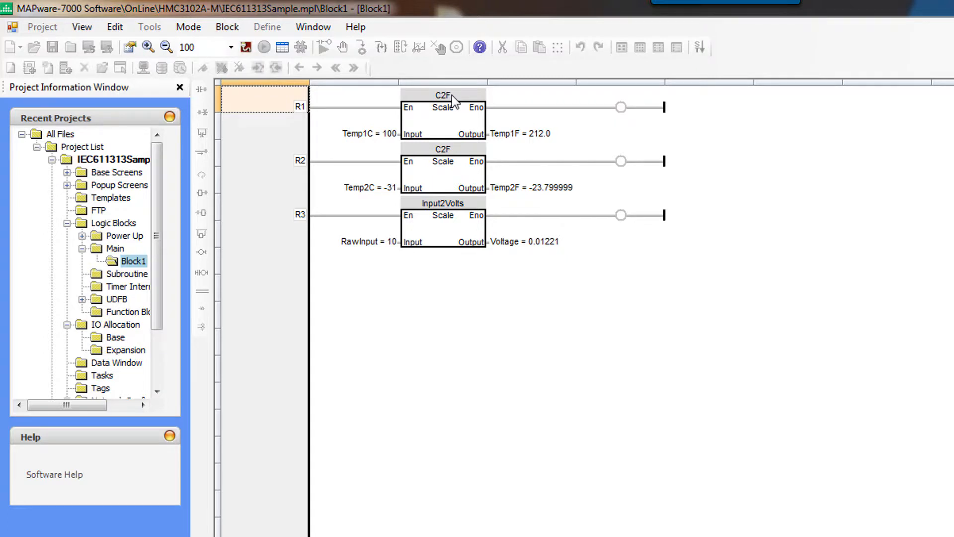
double_click(376, 188)
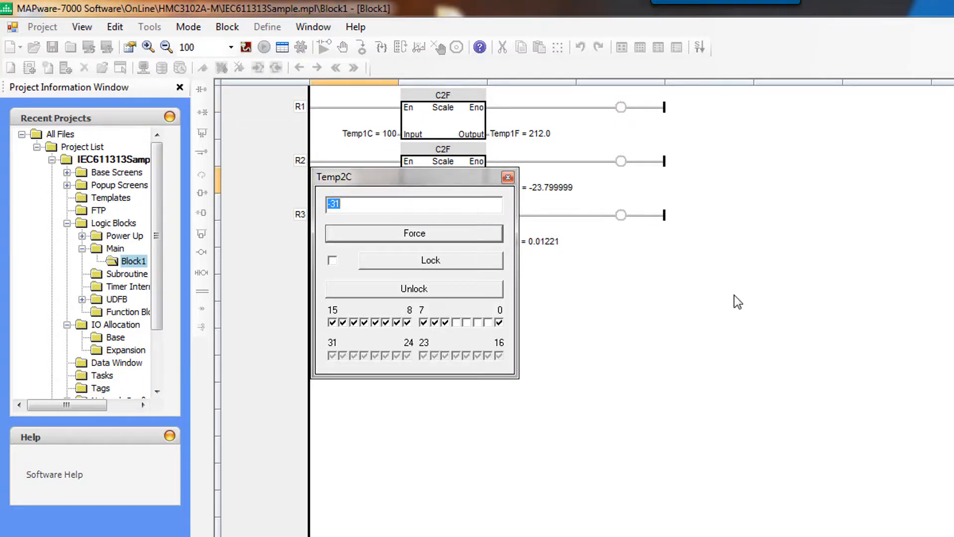
text(54)
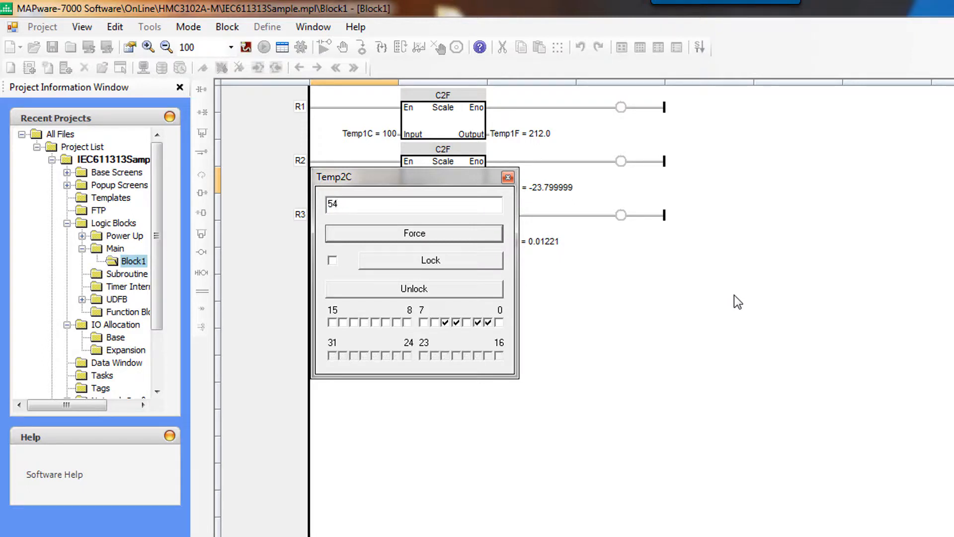
text(0)
key(Return)
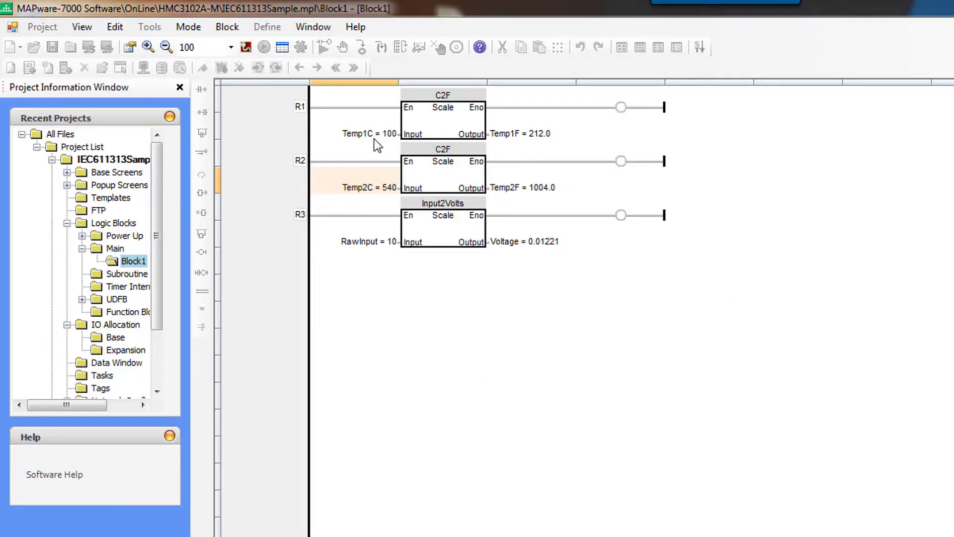
double_click(388, 242)
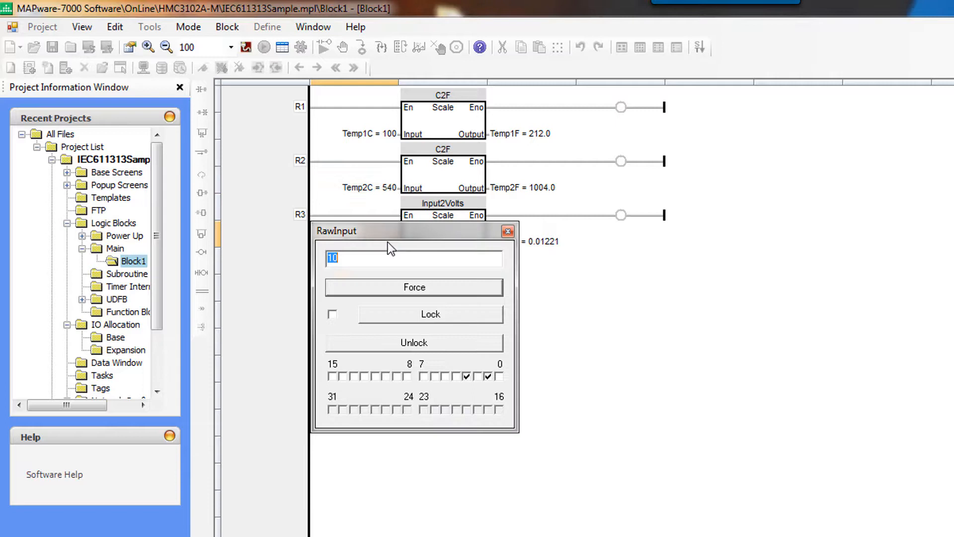
text(10)
text(00)
key(Return)
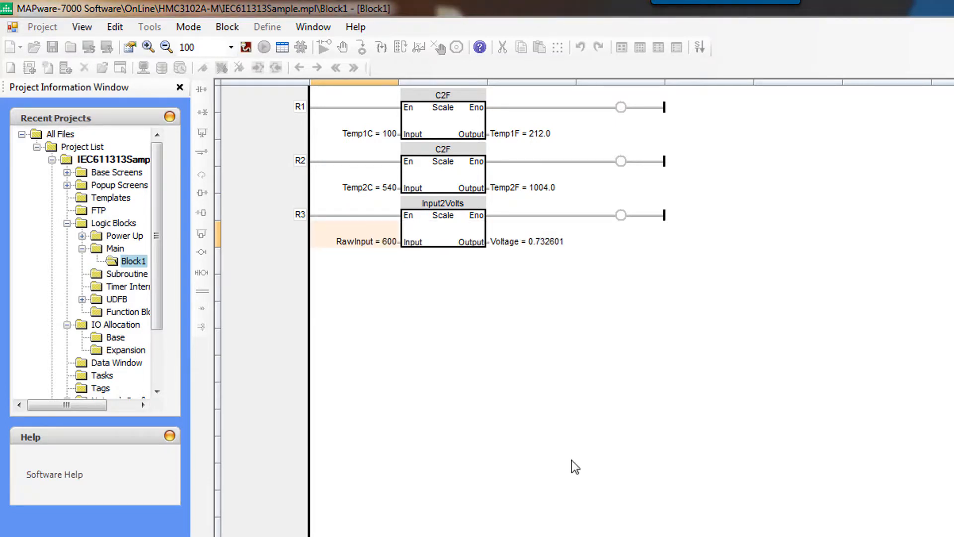
click(82, 235)
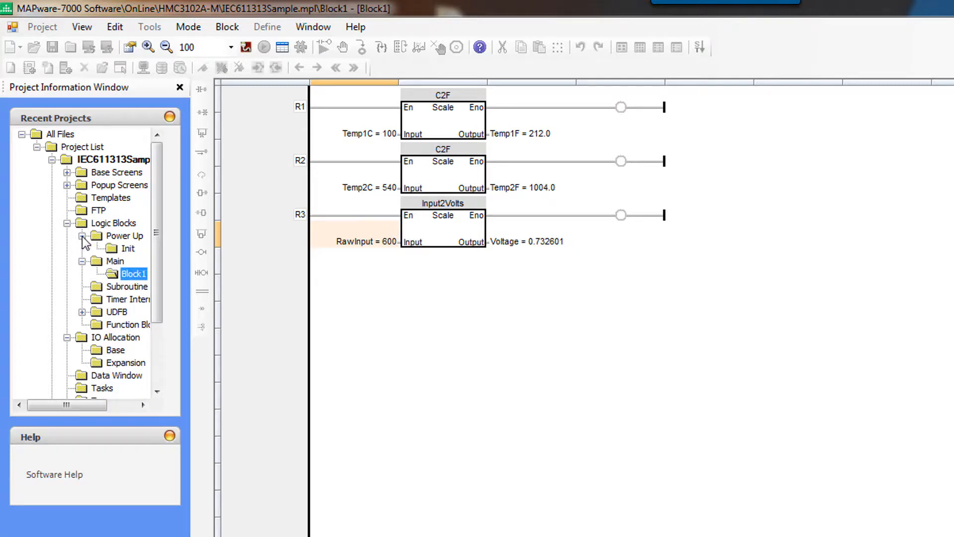
click(125, 236)
double_click(127, 248)
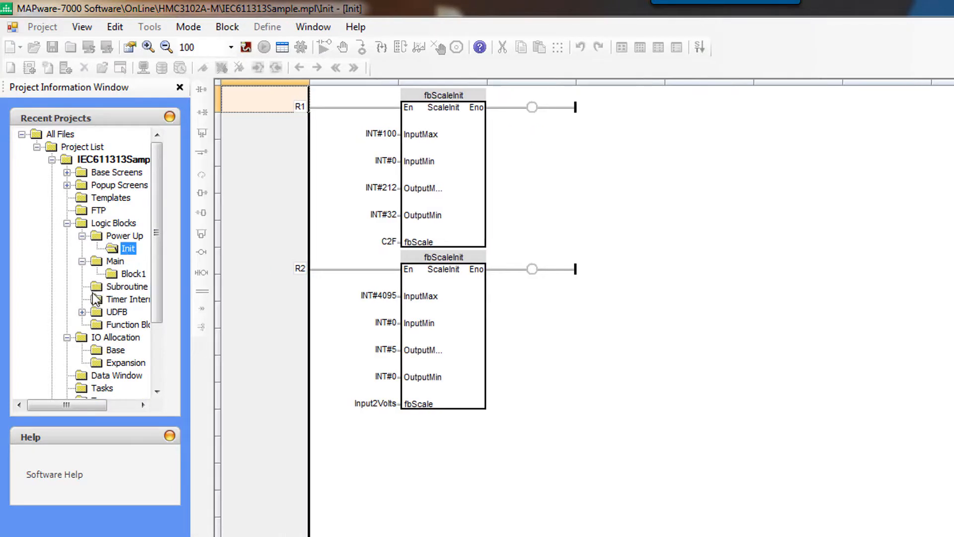
click(83, 312)
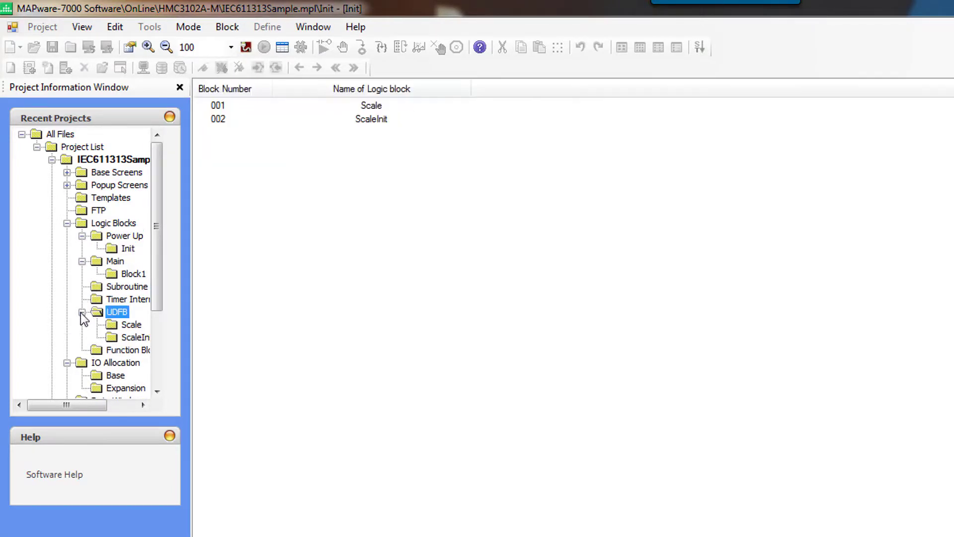
double_click(135, 337)
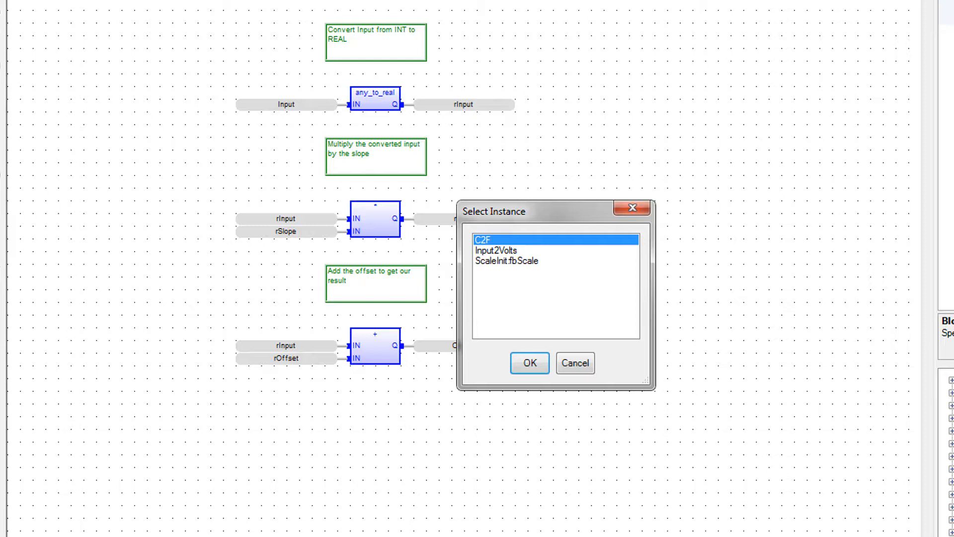
click(489, 241)
click(531, 365)
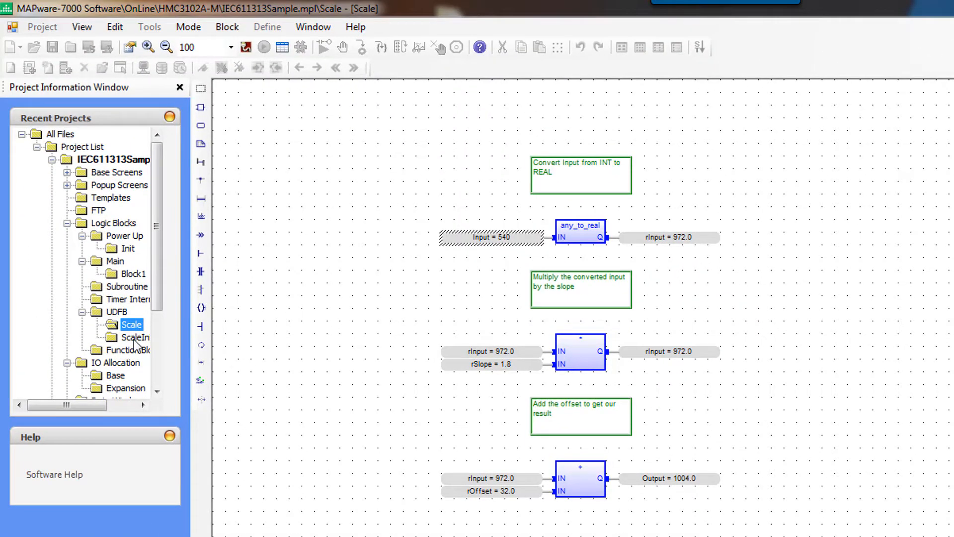
double_click(136, 339)
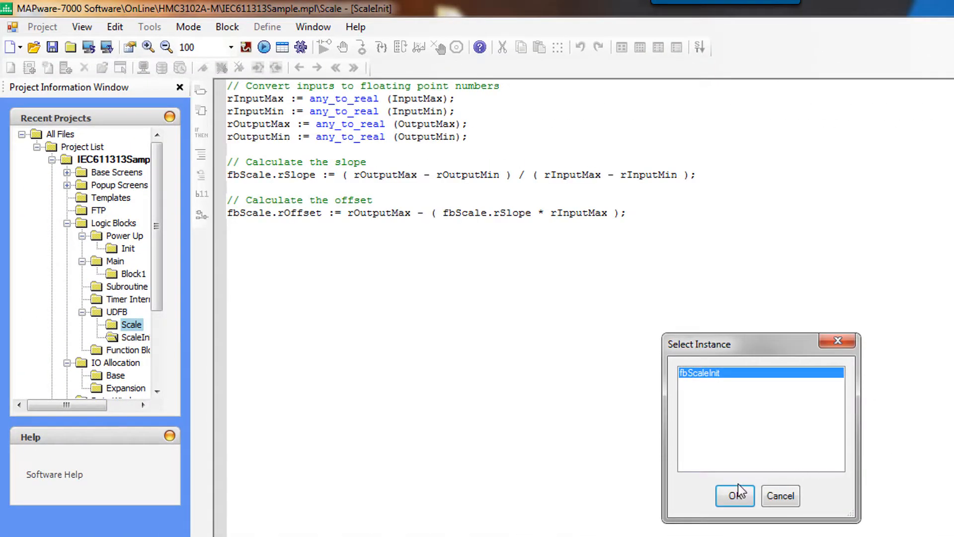
click(734, 495)
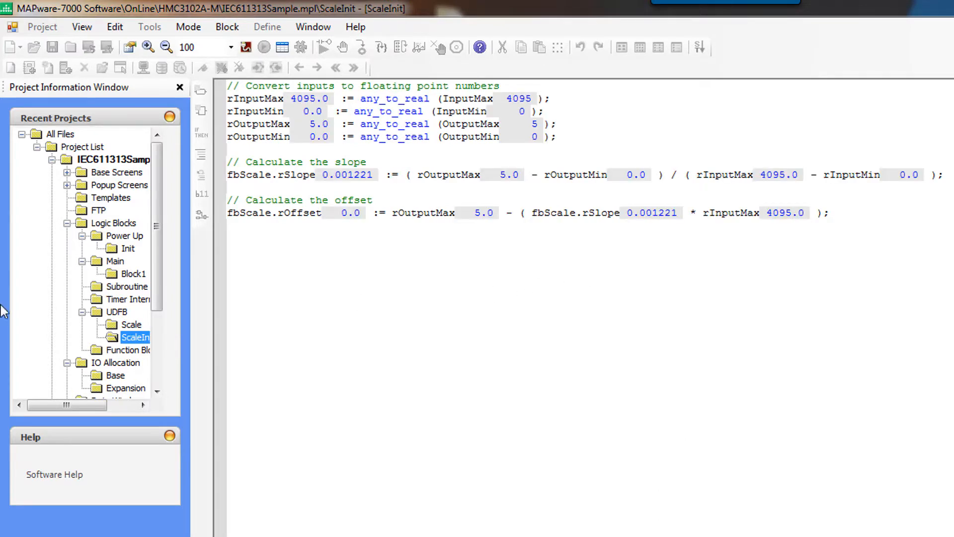
double_click(124, 326)
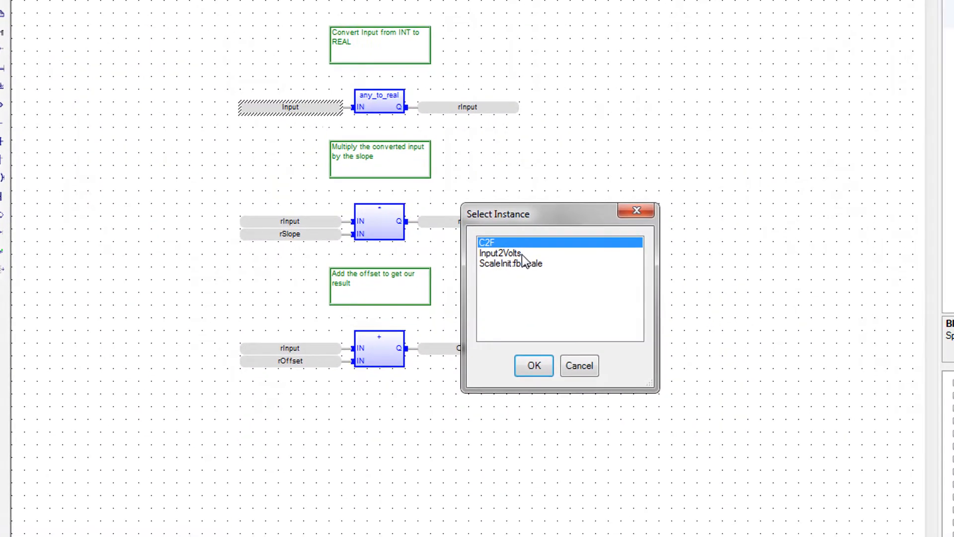
click(498, 250)
click(528, 363)
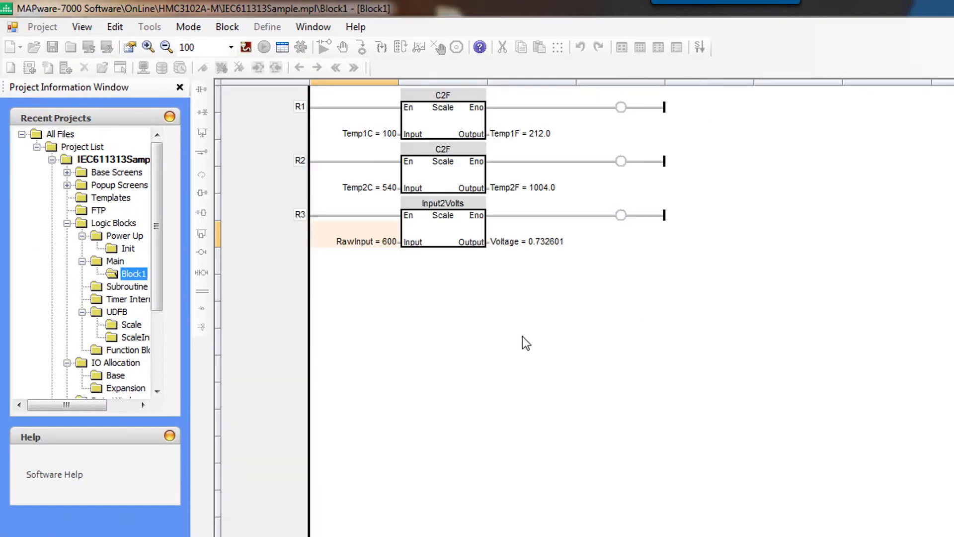
Step: Force Temp1F to 0 with Lock ticked, then release the lock
double_click(539, 135)
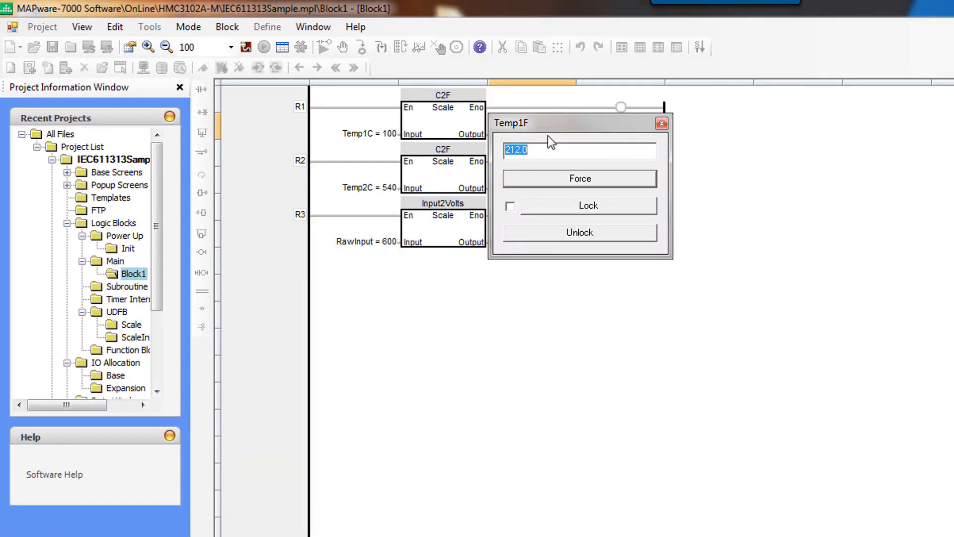
text(0)
click(510, 207)
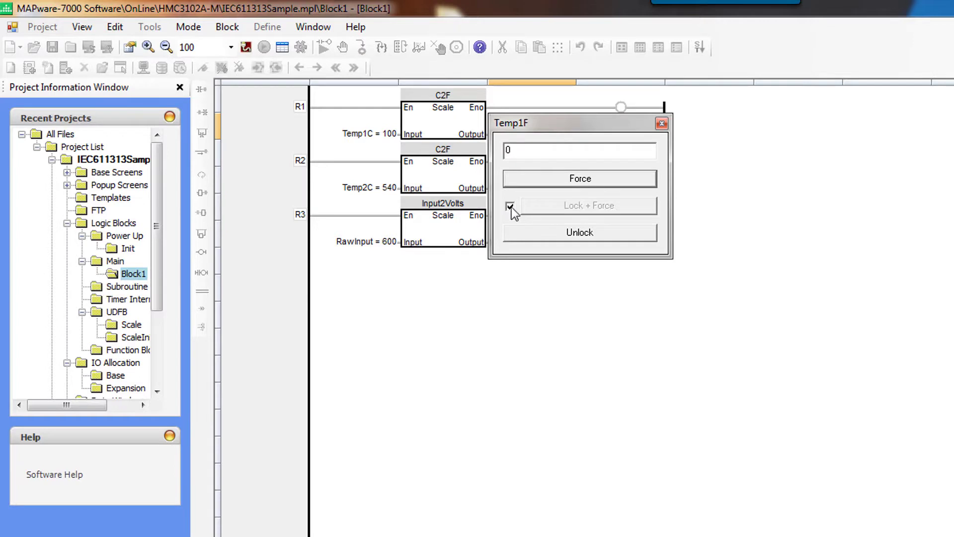
click(544, 178)
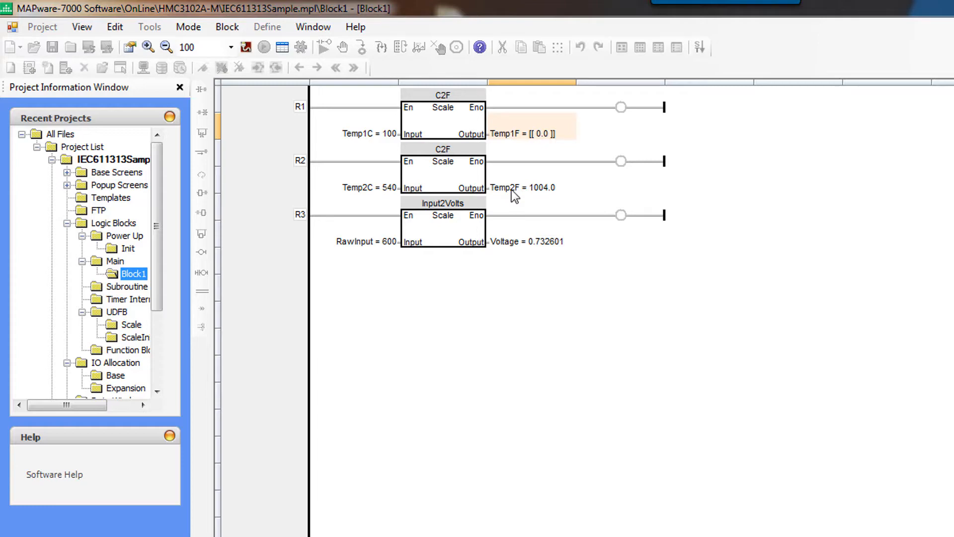
double_click(546, 135)
click(513, 236)
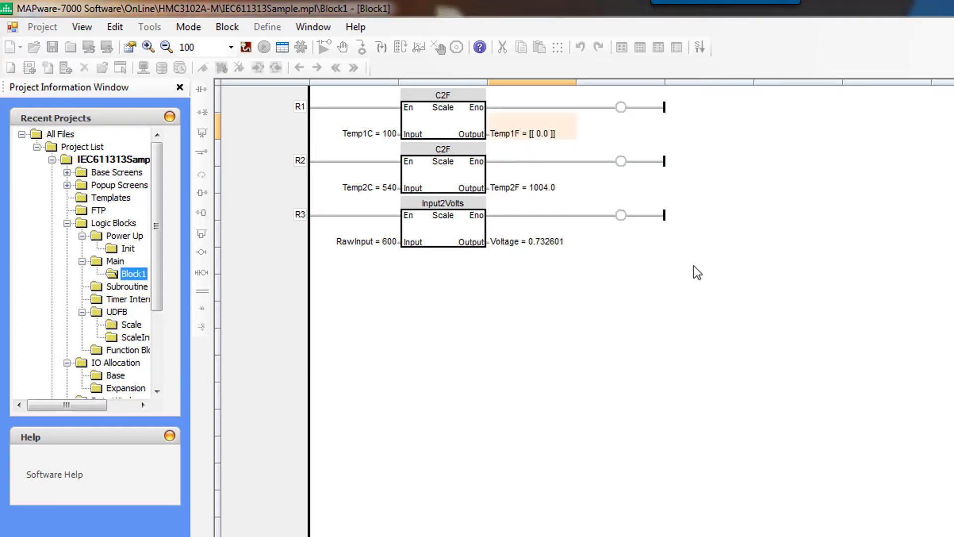